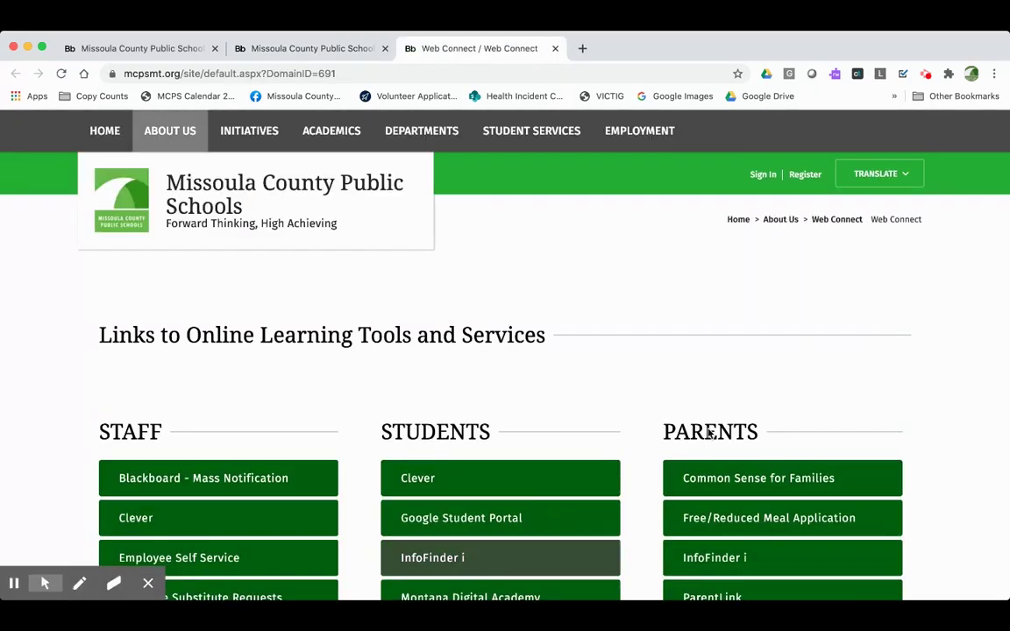
Step: Scroll the Web Connect page down to the PARENTS links, including Q Parent Portal
{"action": "scroll", "coordinate": [712, 405], "scroll_direction": "down", "scroll_amount": 5}
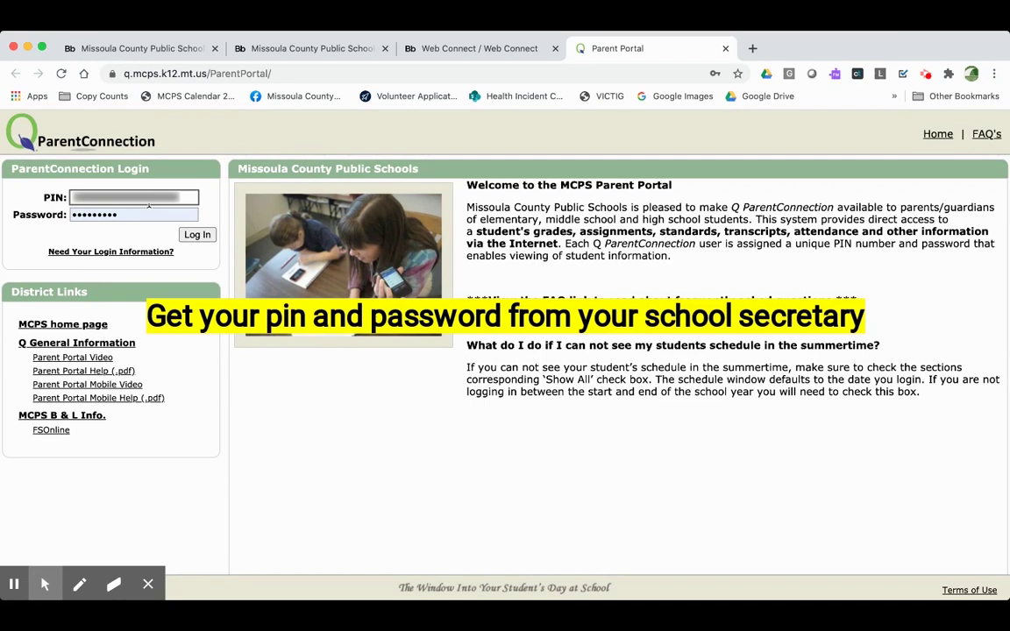
Step: Move to the Password field and enter the account password
{"action": "key", "text": "Tab"}
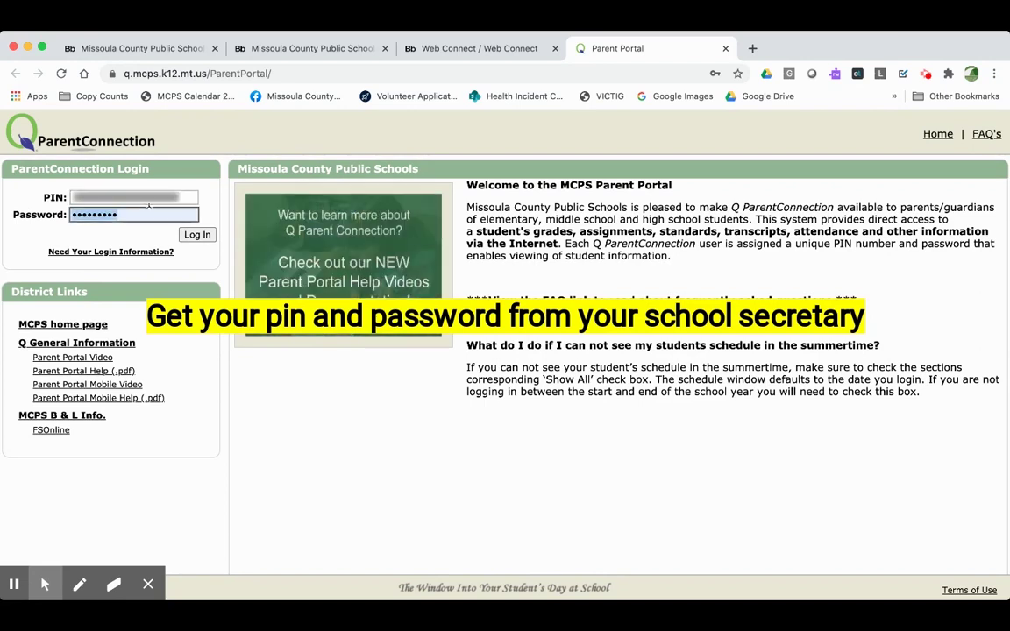
{"action": "type", "text": "••••••"}
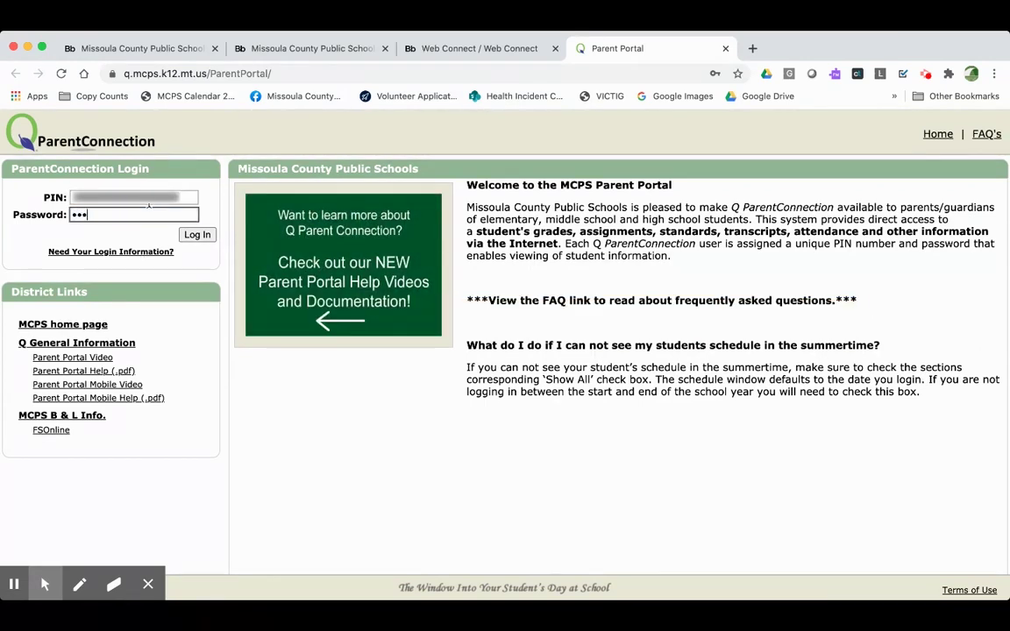
{"action": "type", "text": "•••••"}
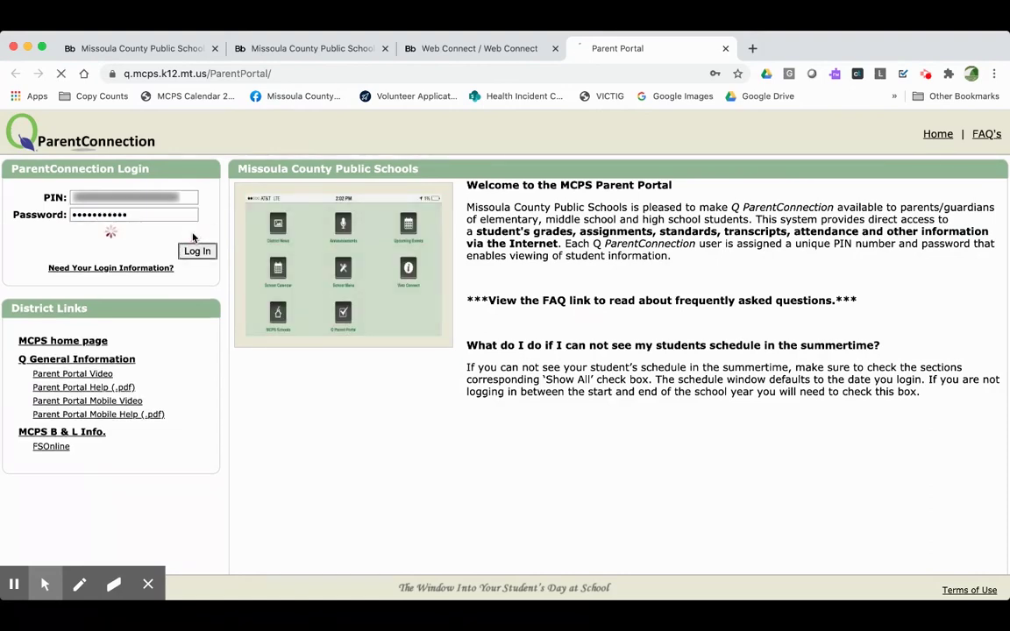
Step: Log in, then open My Information to reach the Information Review page
{"action": "left_click", "coordinate": [195, 245]}
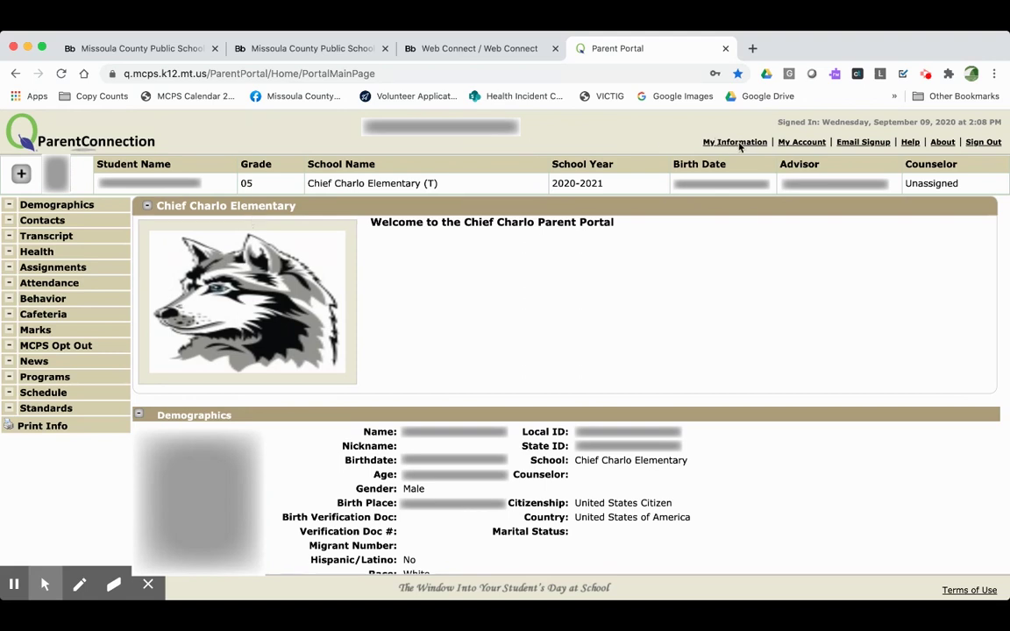
{"action": "left_click", "coordinate": [738, 144]}
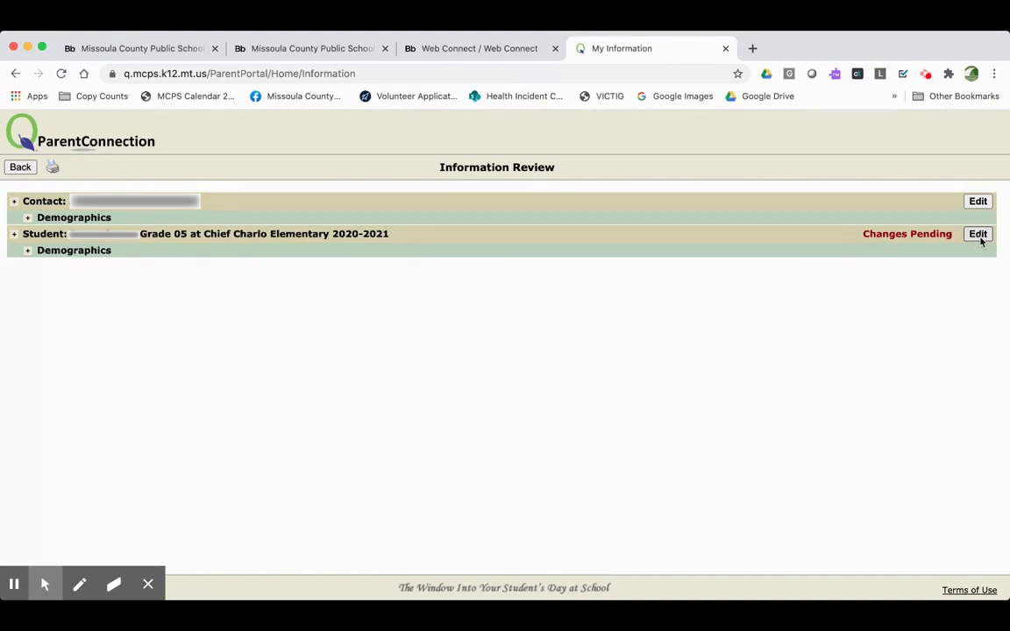
Step: Edit the Student row and switch to its MCPS OPT-OUT permissions section
{"action": "left_click", "coordinate": [979, 235]}
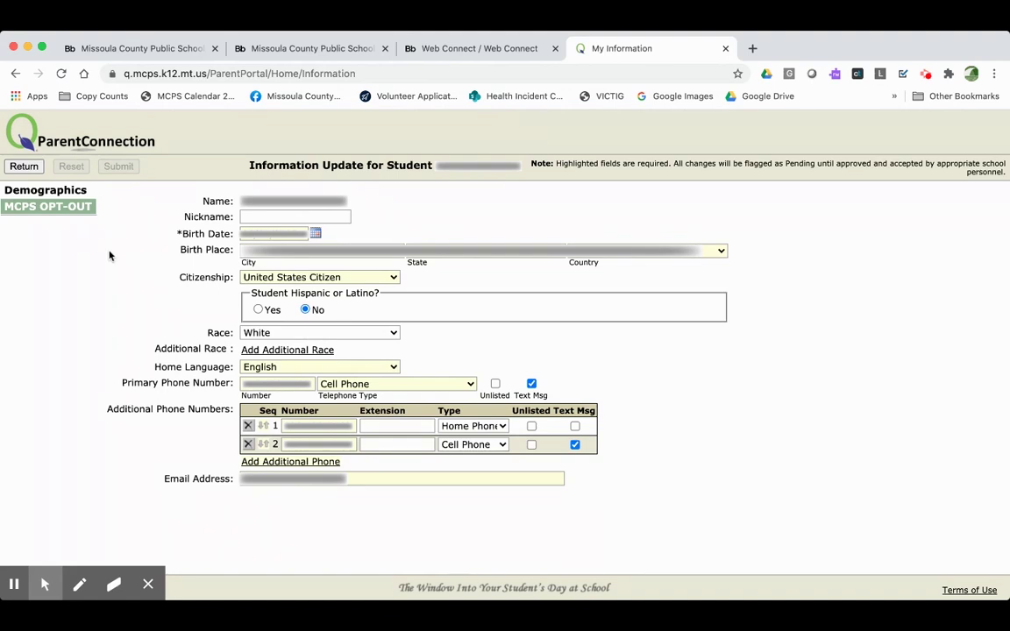
{"action": "left_click", "coordinate": [60, 209]}
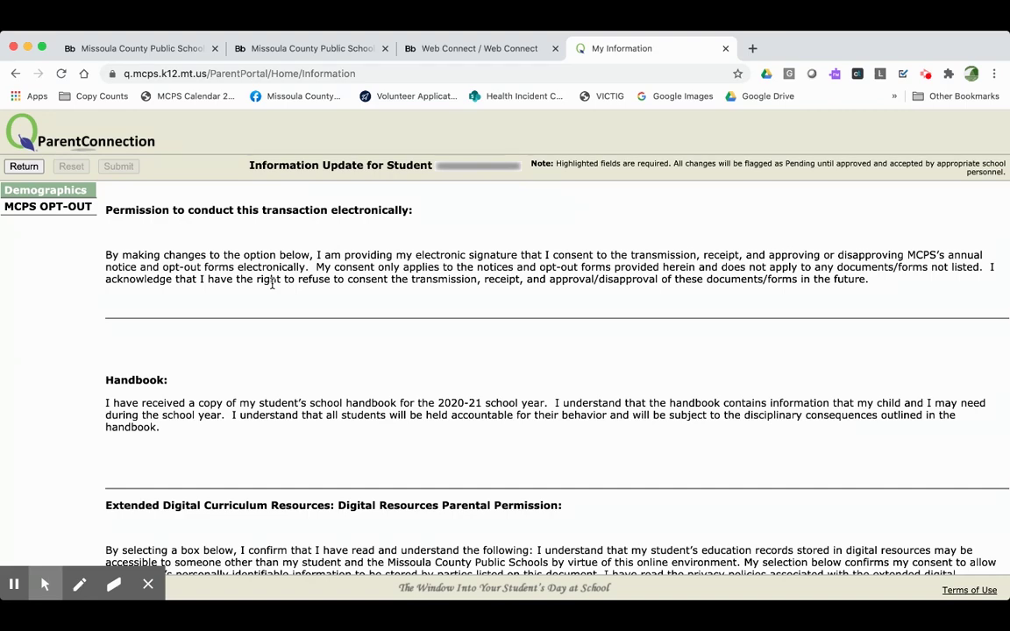
Step: Scroll past the opt-out notices down to the Handbook and opt-out checkbox list
{"action": "scroll", "coordinate": [271, 282], "scroll_direction": "down", "scroll_amount": 5}
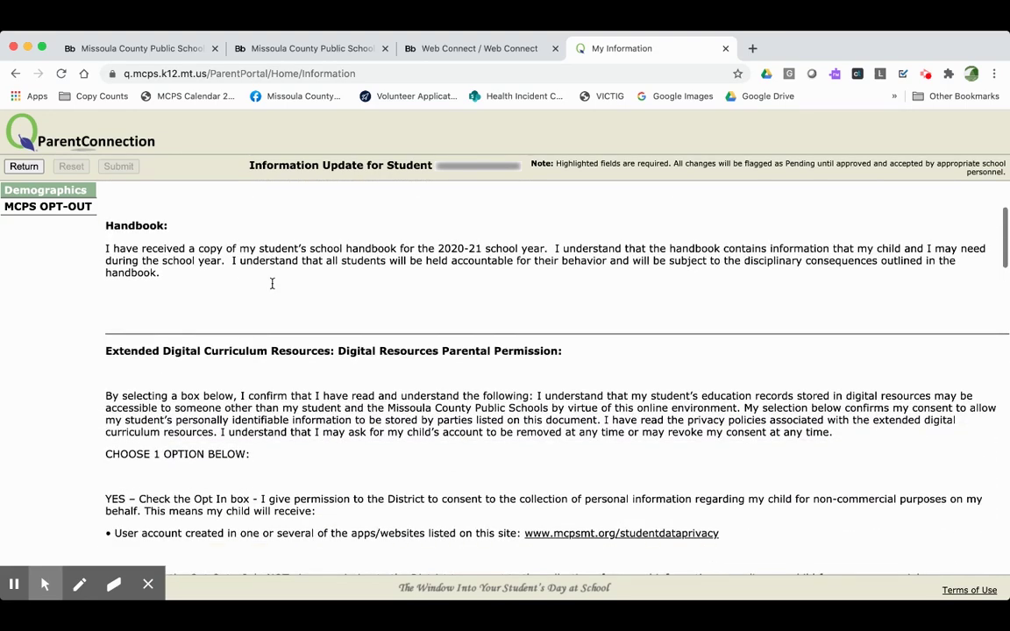
{"action": "scroll", "coordinate": [271, 282], "scroll_direction": "down", "scroll_amount": 10}
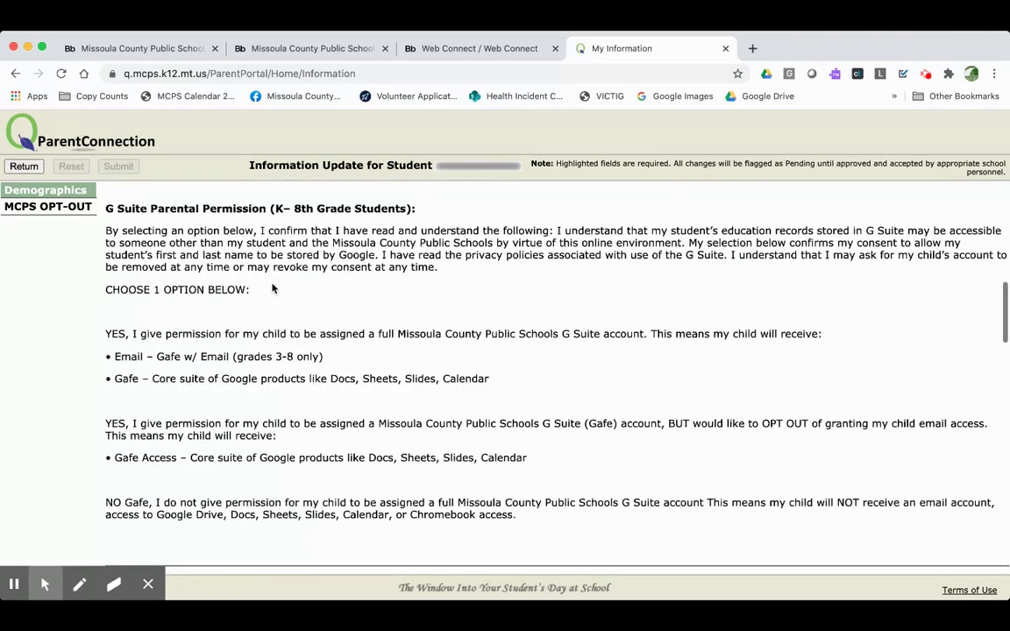
{"action": "scroll", "coordinate": [272, 288], "scroll_direction": "down", "scroll_amount": 15}
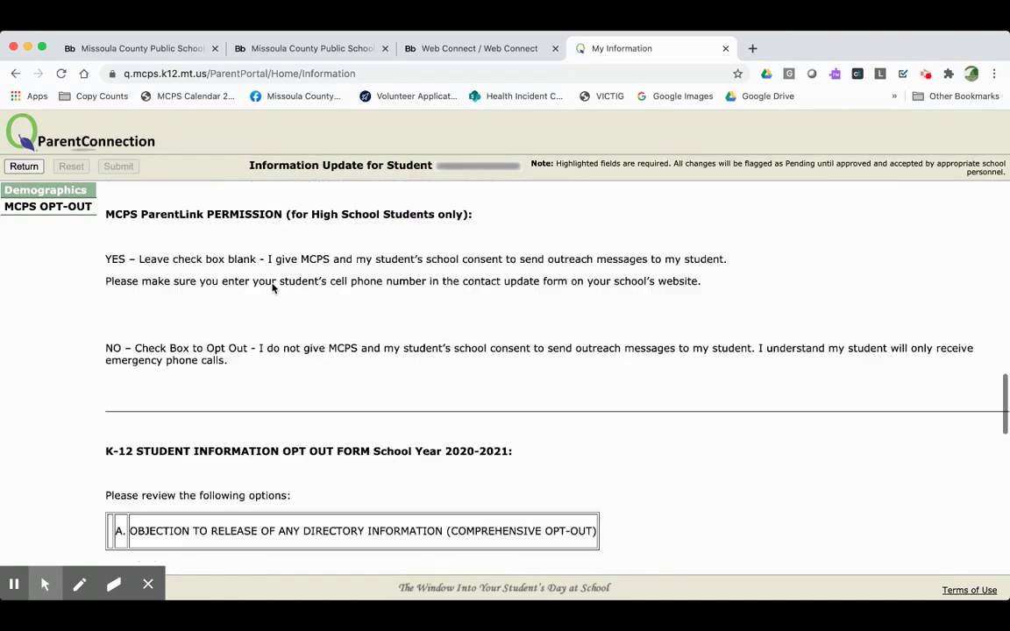
{"action": "scroll", "coordinate": [271, 289], "scroll_direction": "down", "scroll_amount": 20}
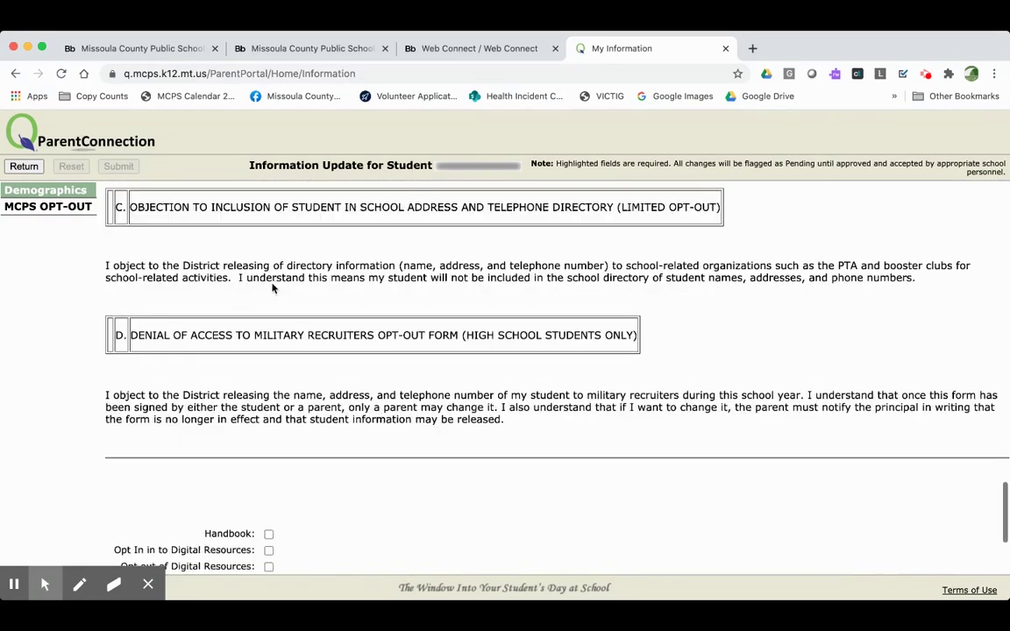
{"action": "scroll", "coordinate": [272, 288], "scroll_direction": "down", "scroll_amount": 1}
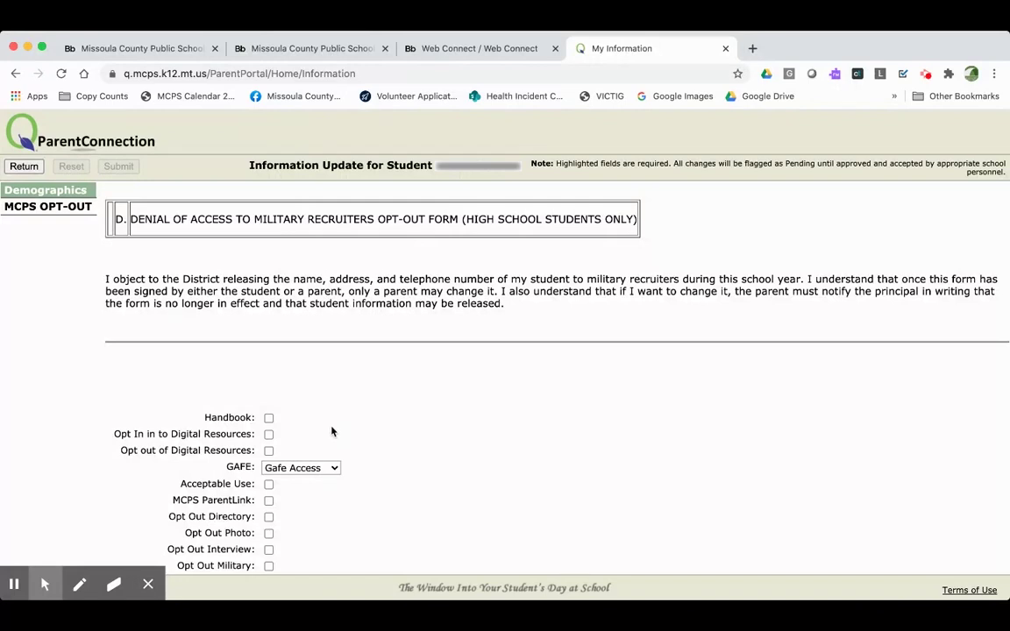
Step: Check the Handbook acknowledgement and review forms A–D, leaving other consents unchecked and GAFE at Gafe Access
{"action": "left_click", "coordinate": [268, 419]}
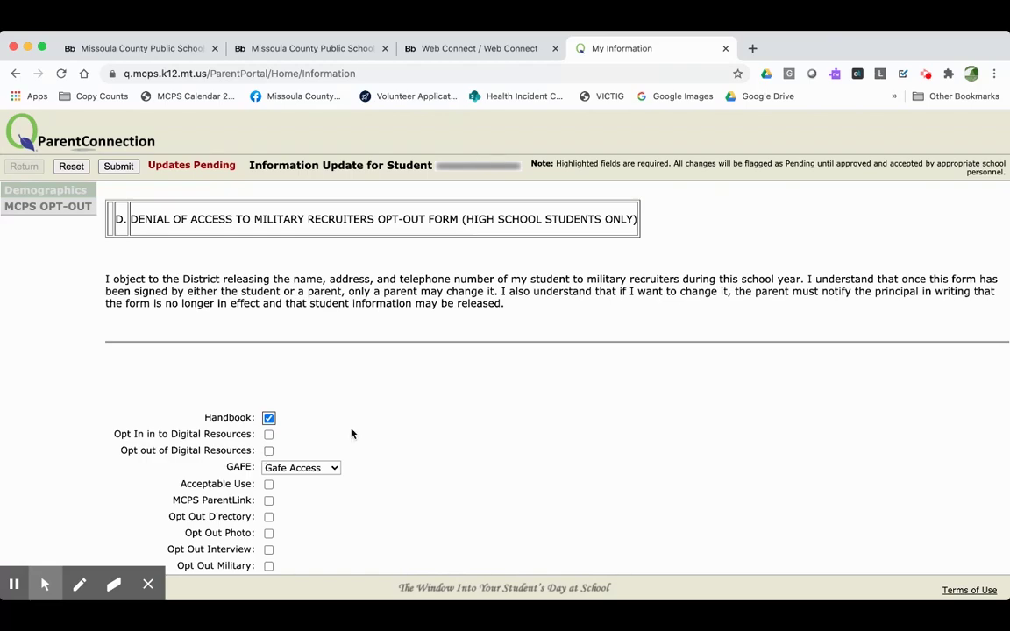
{"action": "scroll", "coordinate": [351, 433], "scroll_direction": "up", "scroll_amount": 15}
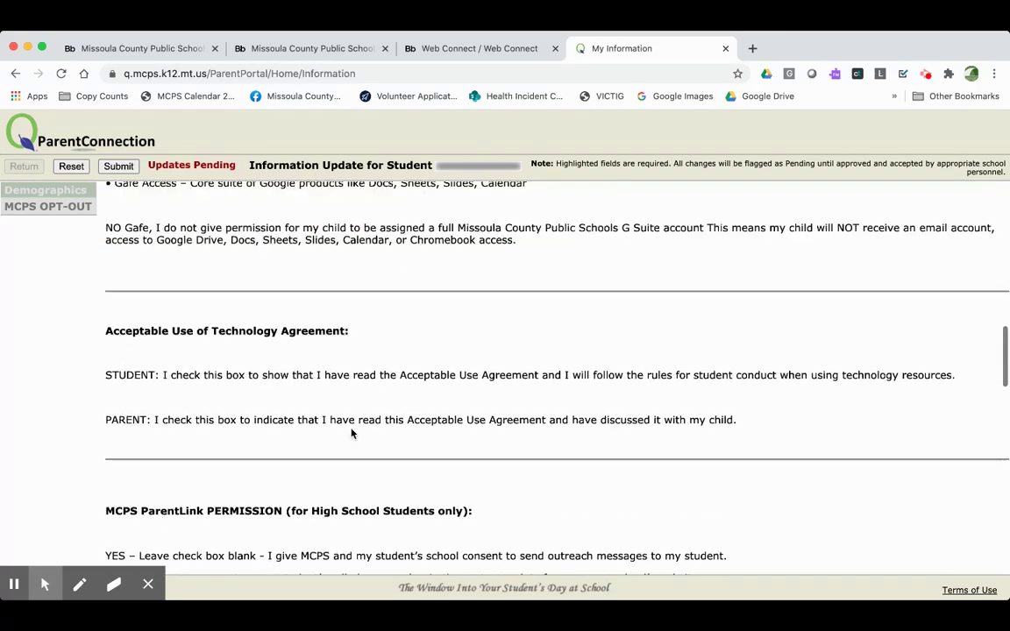
{"action": "scroll", "coordinate": [351, 429], "scroll_direction": "up", "scroll_amount": 10}
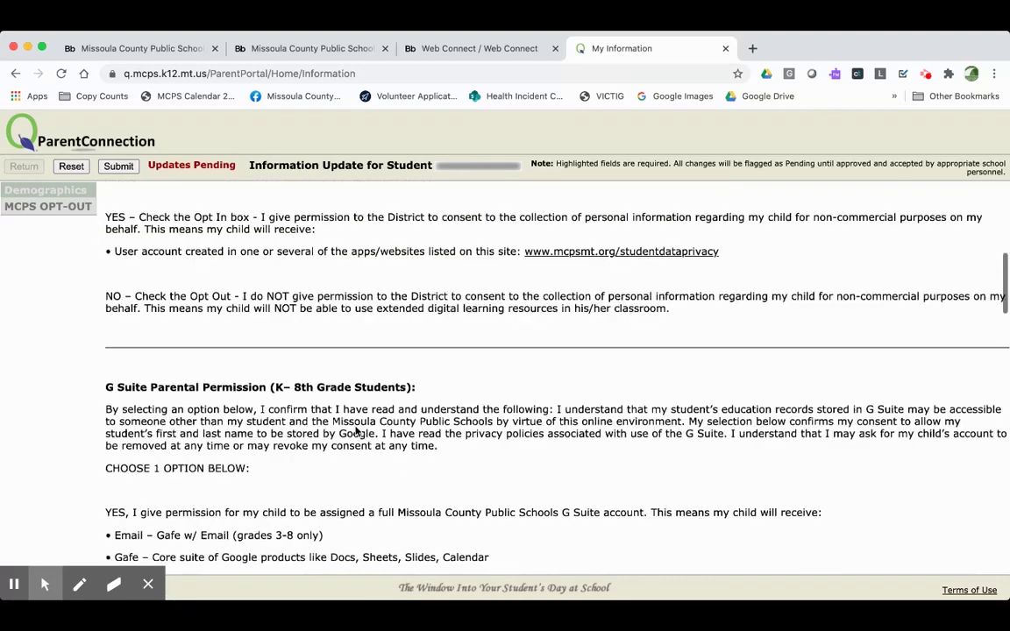
{"action": "scroll", "coordinate": [355, 431], "scroll_direction": "up", "scroll_amount": 3}
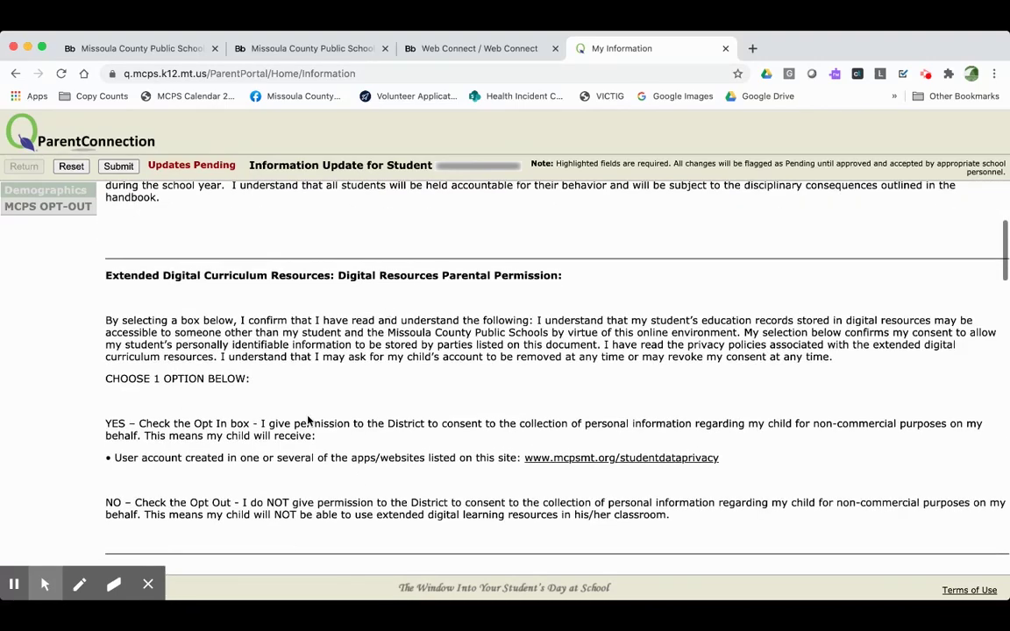
{"action": "scroll", "coordinate": [309, 421], "scroll_direction": "down", "scroll_amount": 10}
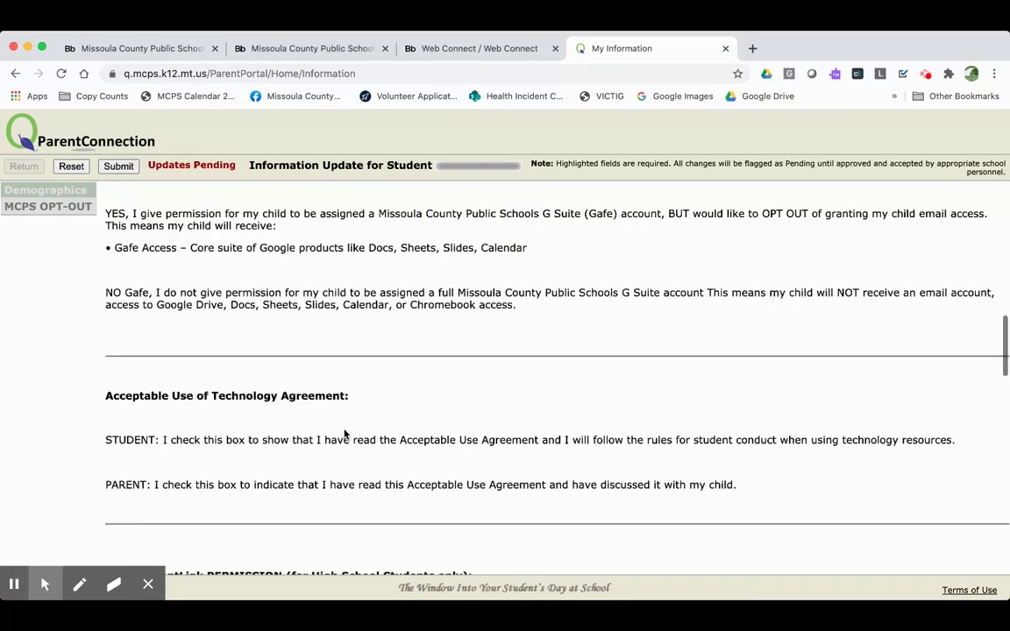
{"action": "scroll", "coordinate": [347, 433], "scroll_direction": "down", "scroll_amount": 15}
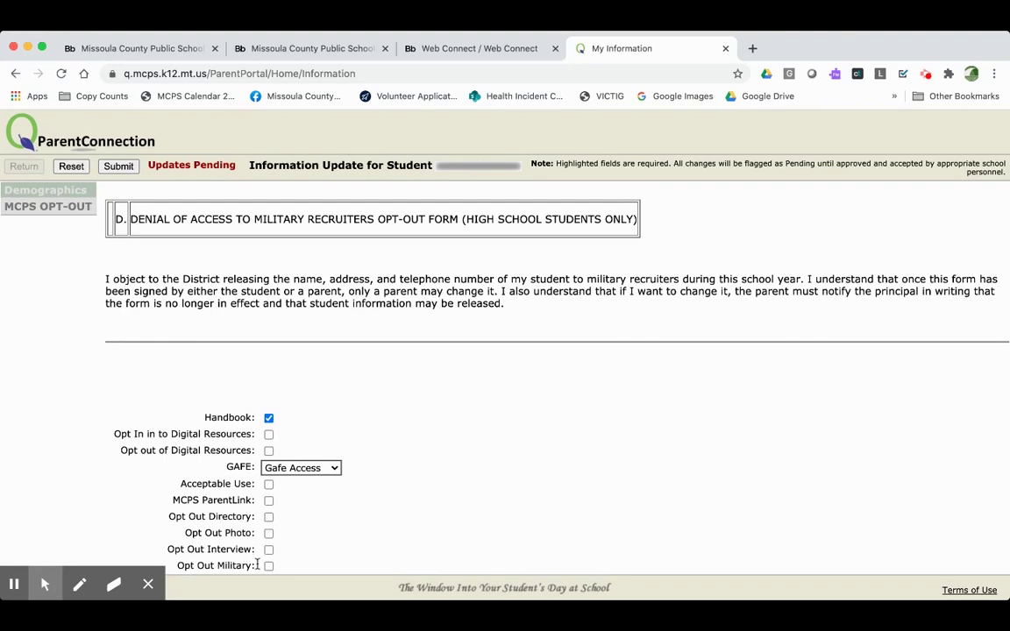
{"action": "scroll", "coordinate": [426, 444], "scroll_direction": "up", "scroll_amount": 3}
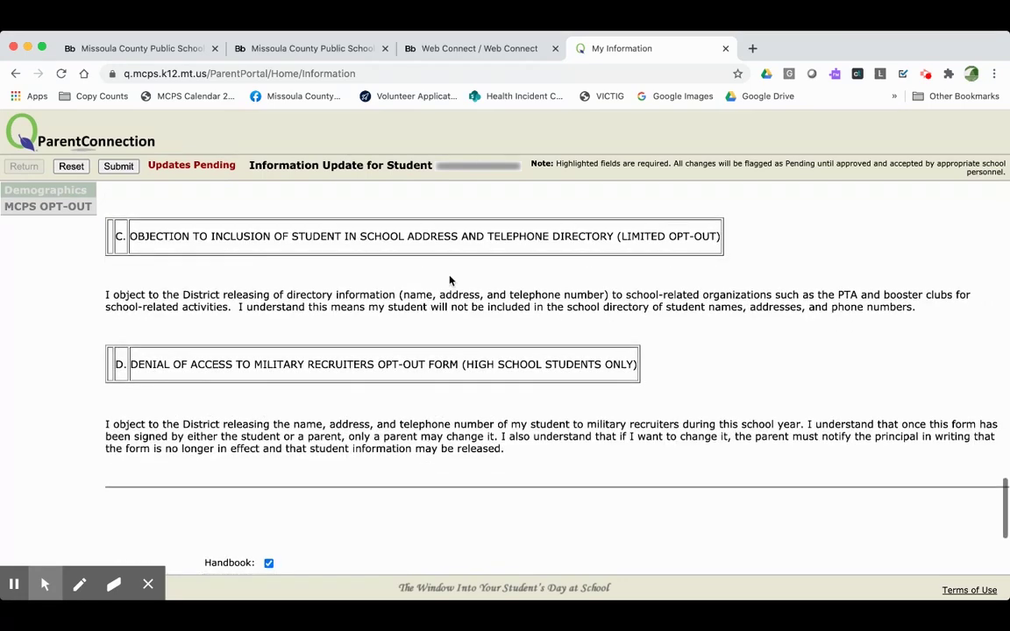
{"action": "scroll", "coordinate": [445, 294], "scroll_direction": "down", "scroll_amount": 3}
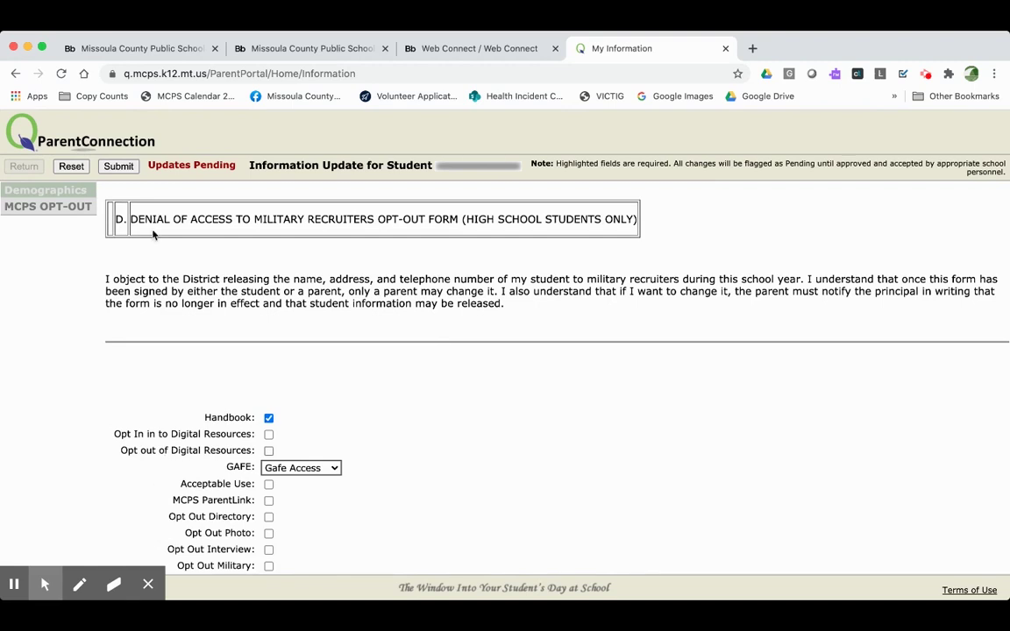
Step: Submit the opt-out changes so the grade 05 student shows Changes Pending
{"action": "left_click", "coordinate": [124, 170]}
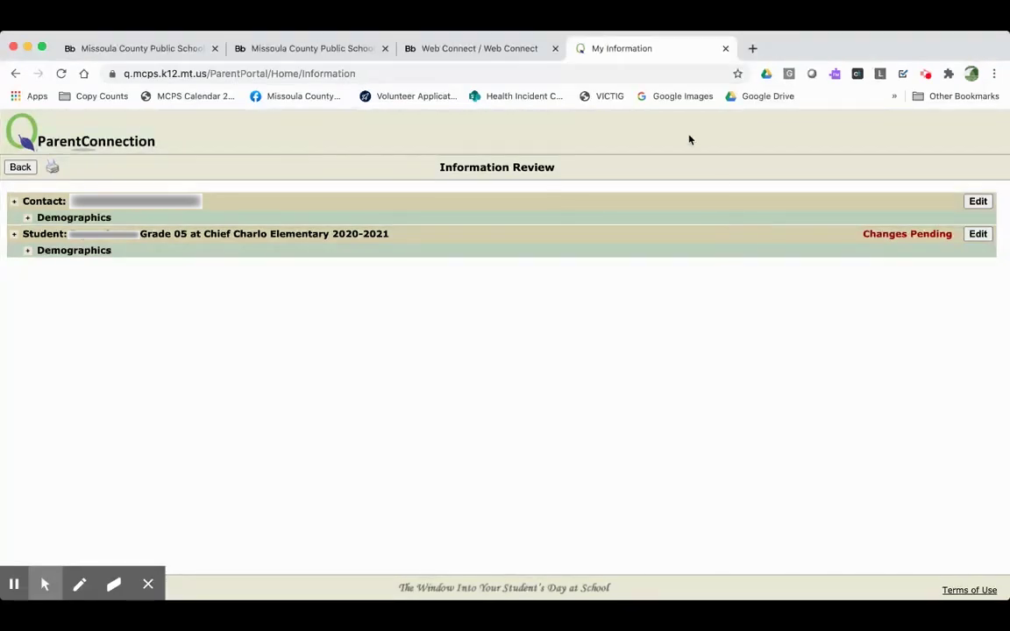
{"action": "left_click", "coordinate": [751, 50]}
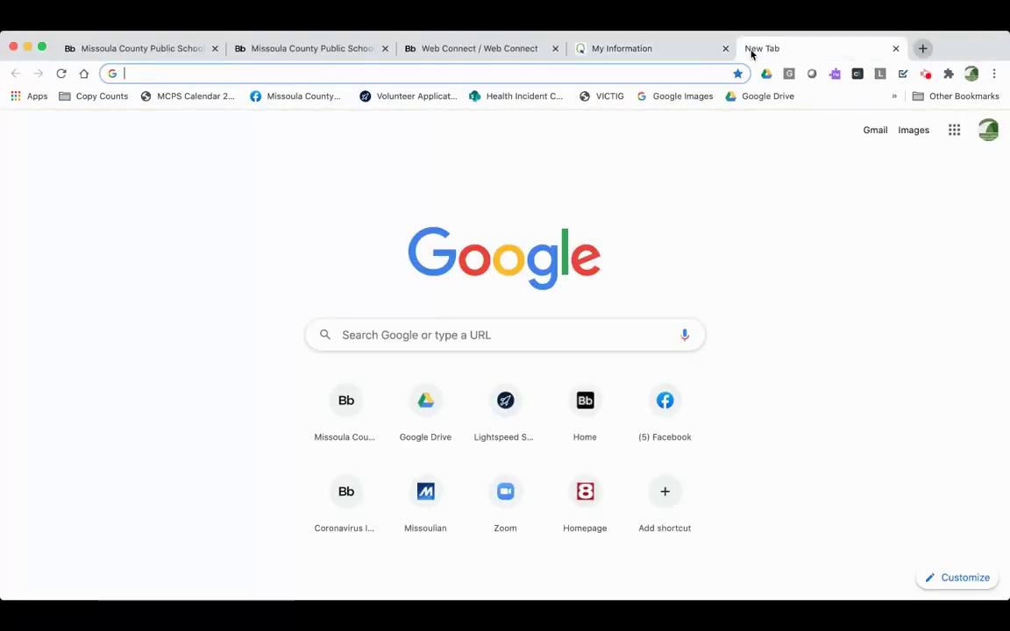
{"action": "type", "text": "www.mcpsmt.or"}
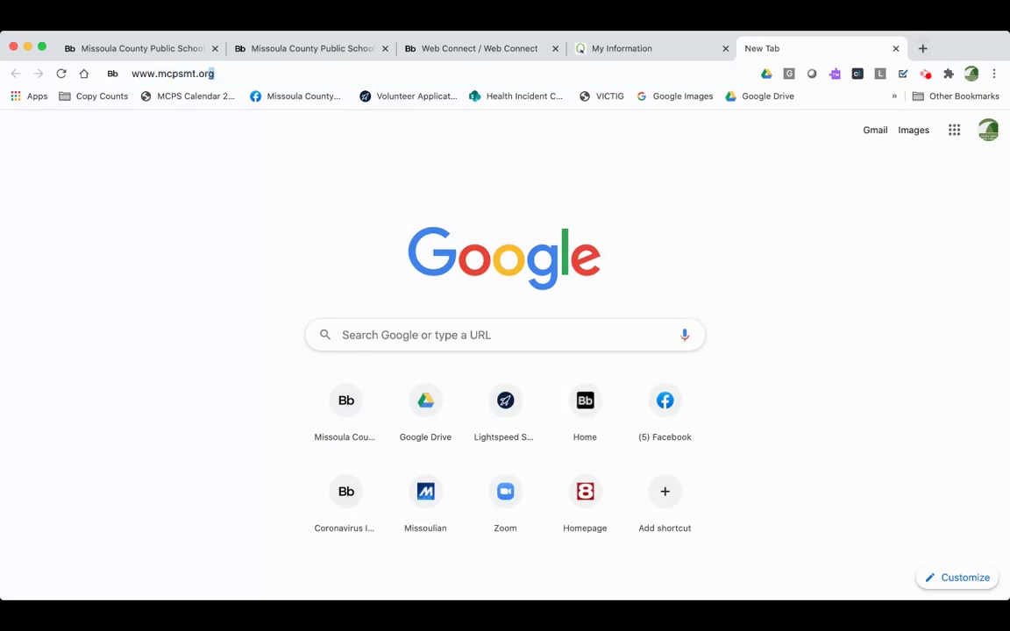
{"action": "type", "text": "g/sentinel"}
{"action": "key", "text": "Return"}
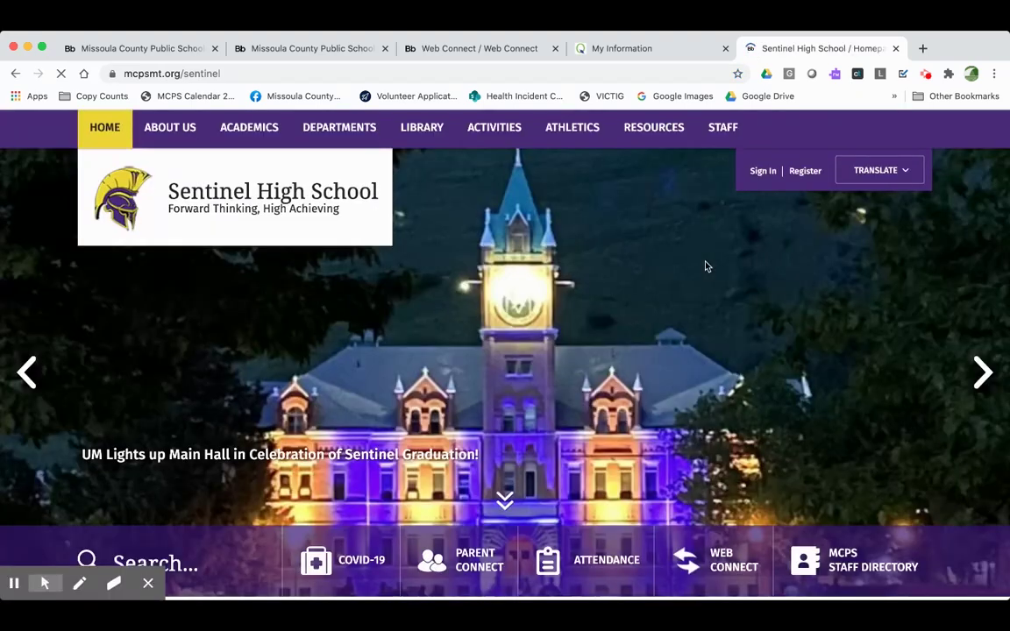
{"action": "scroll", "coordinate": [707, 265], "scroll_direction": "down", "scroll_amount": 10}
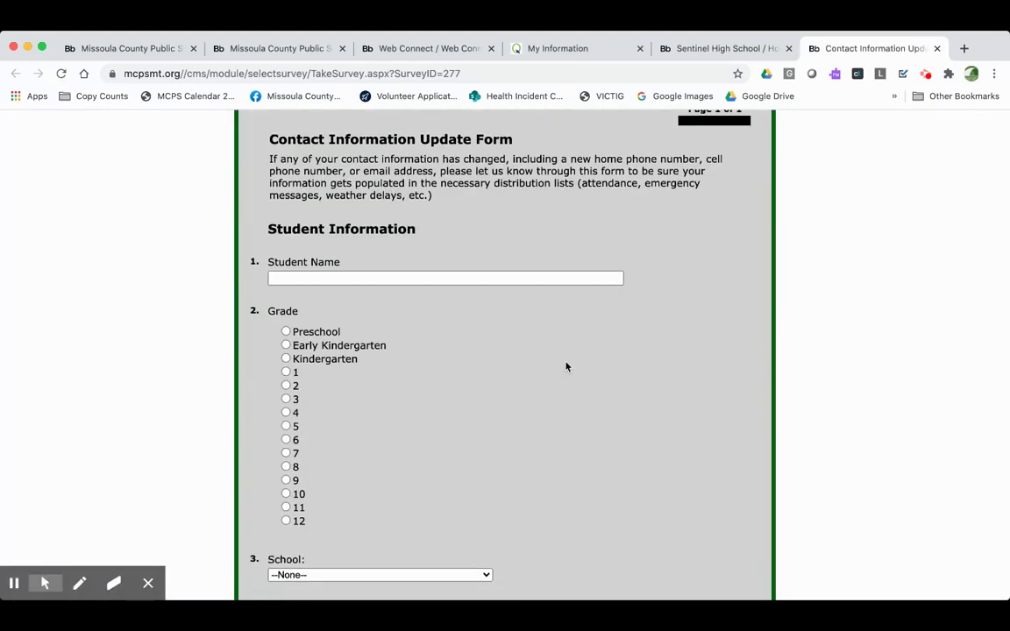
{"action": "scroll", "coordinate": [565, 367], "scroll_direction": "down", "scroll_amount": 15}
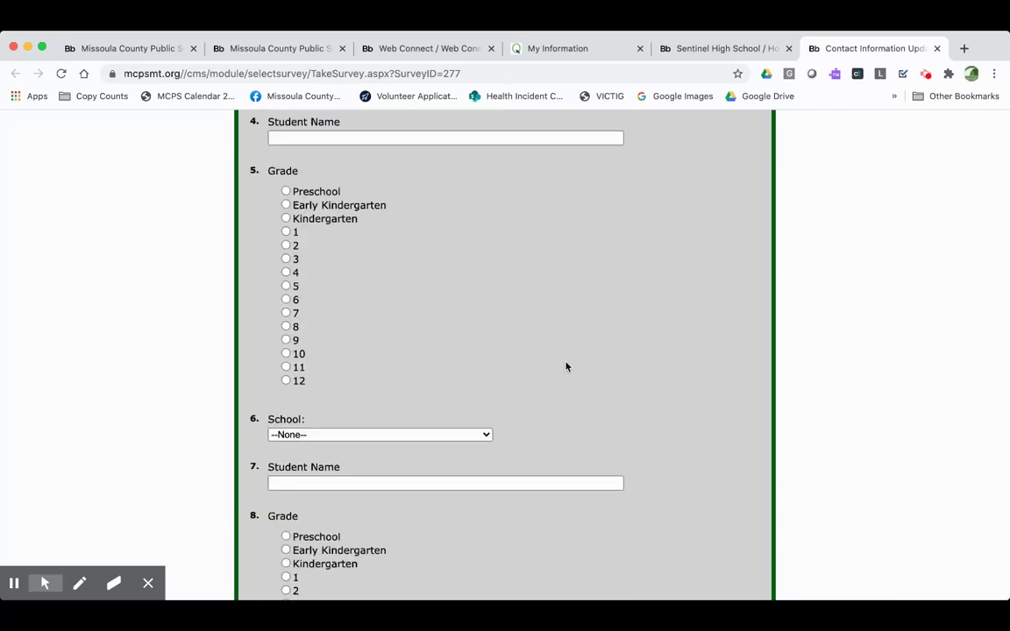
{"action": "scroll", "coordinate": [566, 366], "scroll_direction": "down", "scroll_amount": 14}
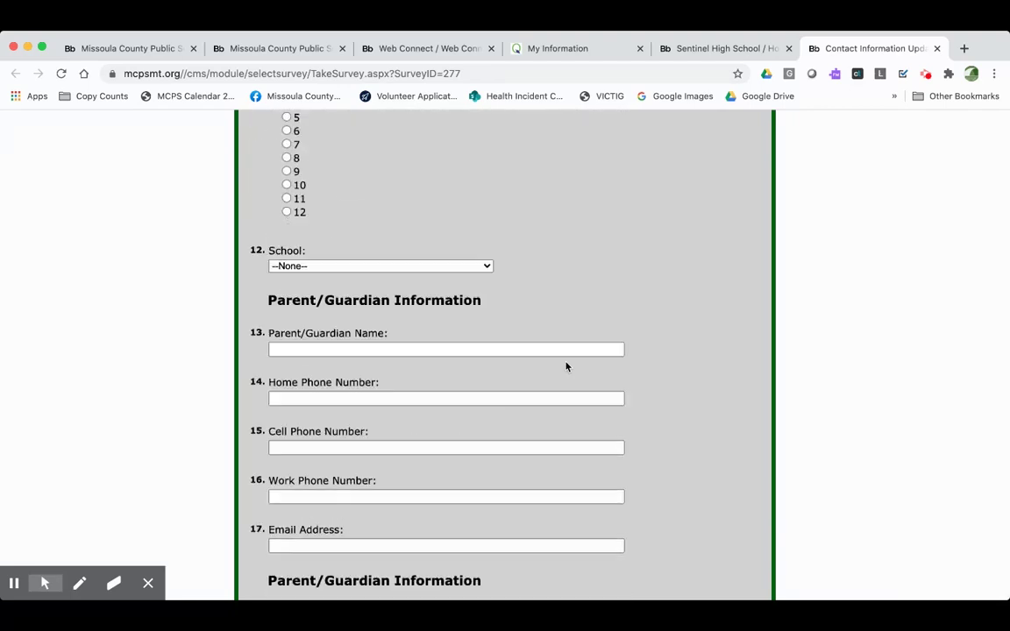
{"action": "scroll", "coordinate": [474, 333], "scroll_direction": "down", "scroll_amount": 1}
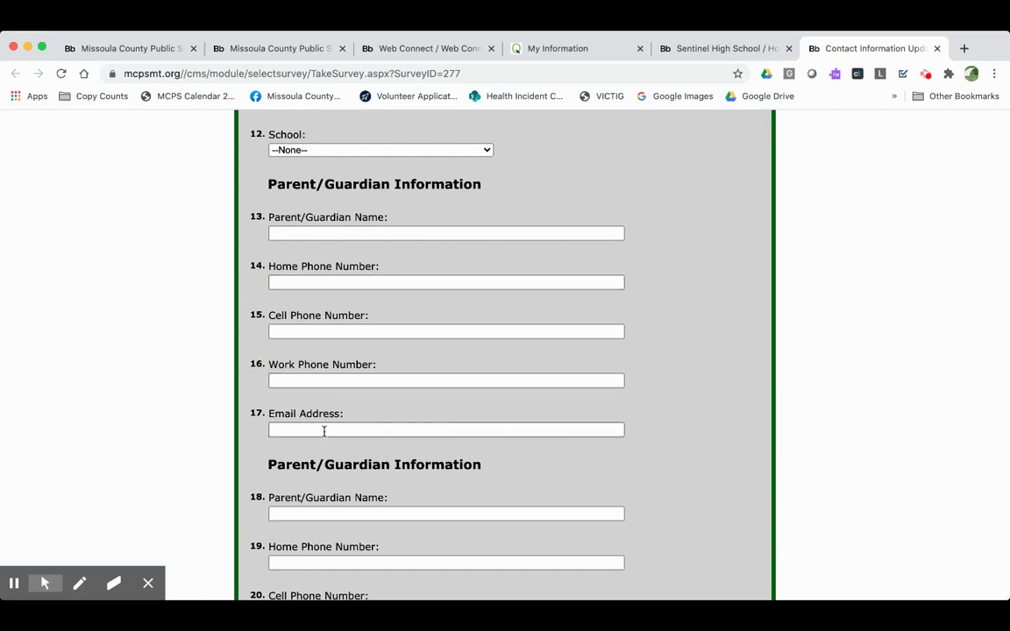
{"action": "scroll", "coordinate": [352, 425], "scroll_direction": "down", "scroll_amount": 3}
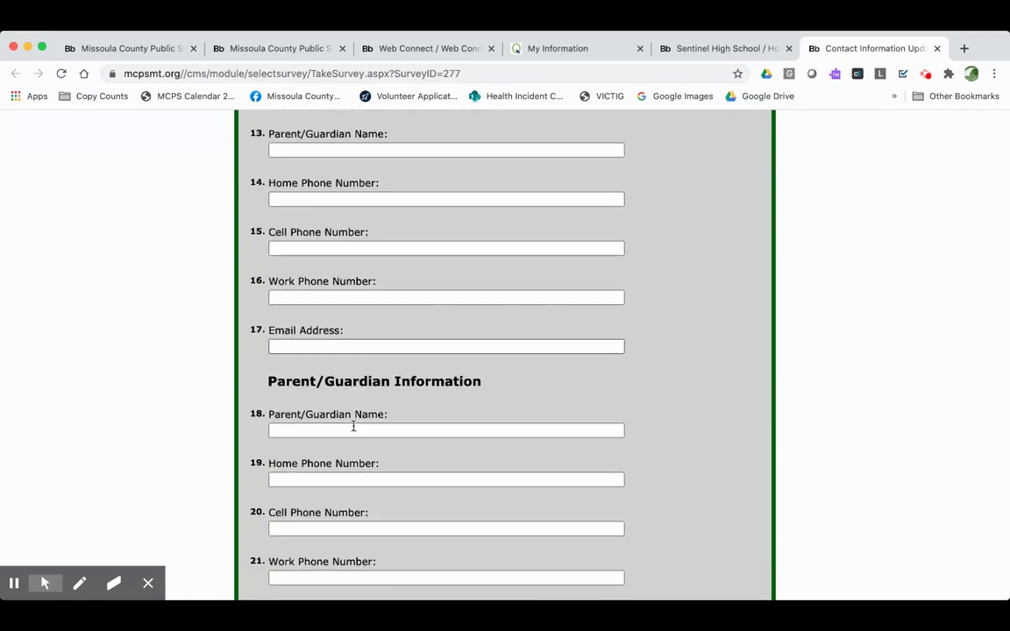
{"action": "scroll", "coordinate": [353, 429], "scroll_direction": "down", "scroll_amount": 3}
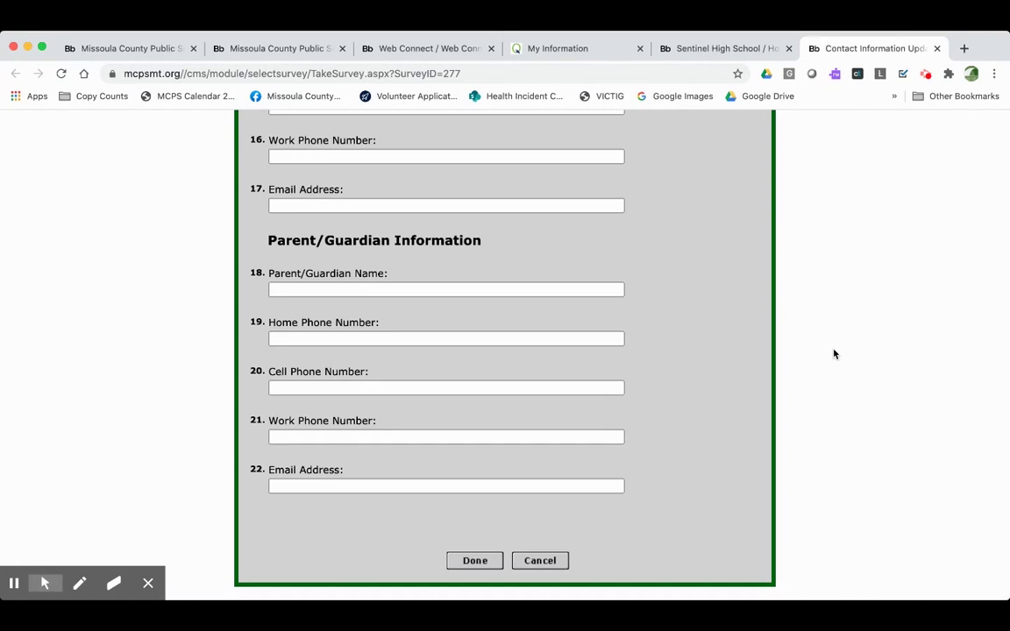
{"action": "left_click", "coordinate": [962, 52]}
{"action": "type", "text": "w"}
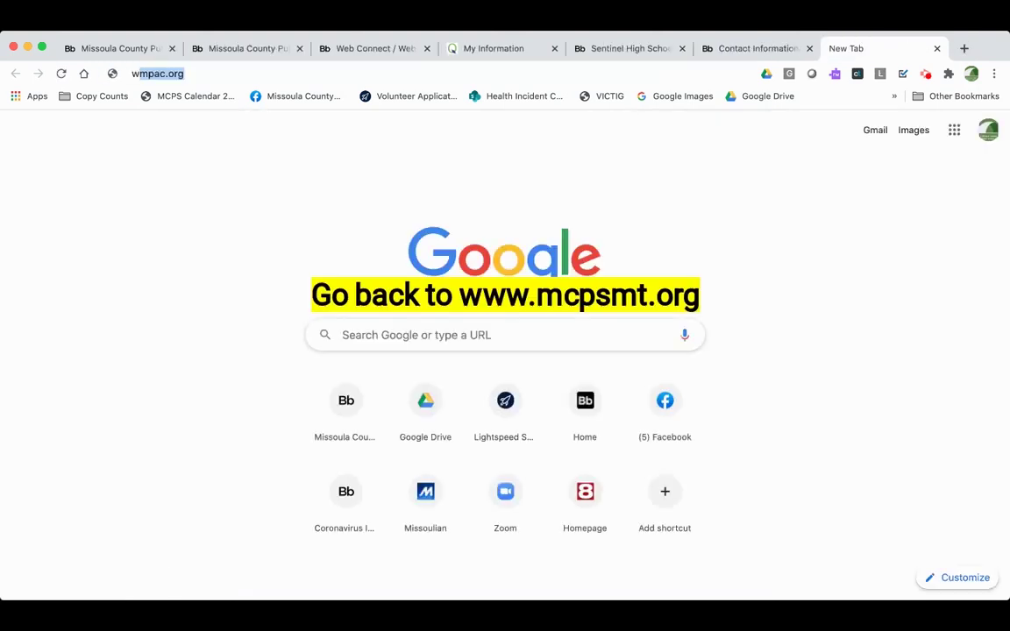
{"action": "type", "text": "ww.mcps"}
{"action": "key", "text": "Return"}
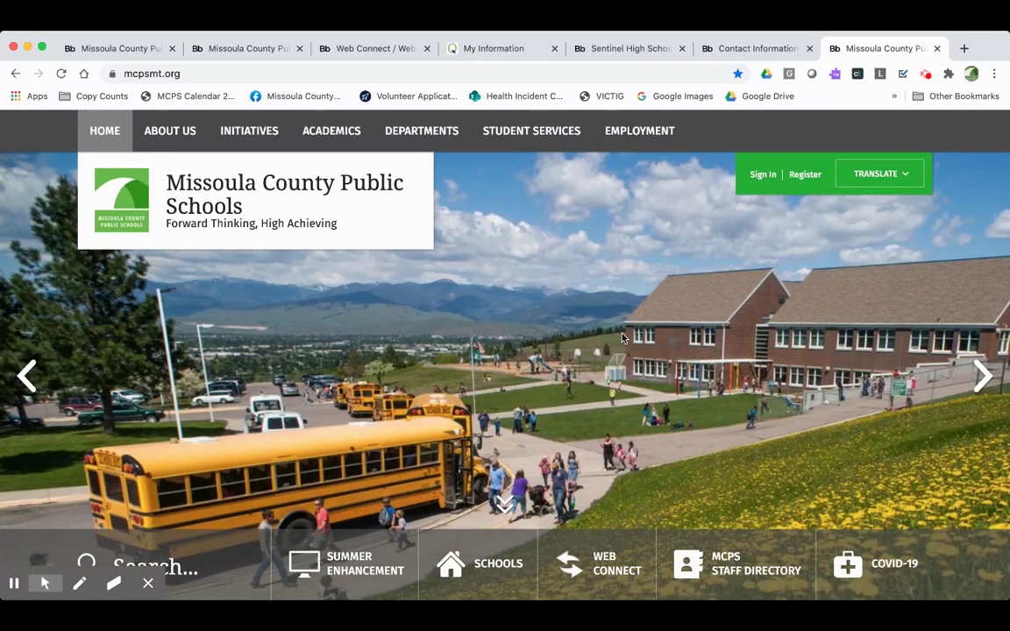
Step: Open the Student Services Directory and scroll toward the F entries
{"action": "scroll", "coordinate": [622, 338], "scroll_direction": "down", "scroll_amount": 2}
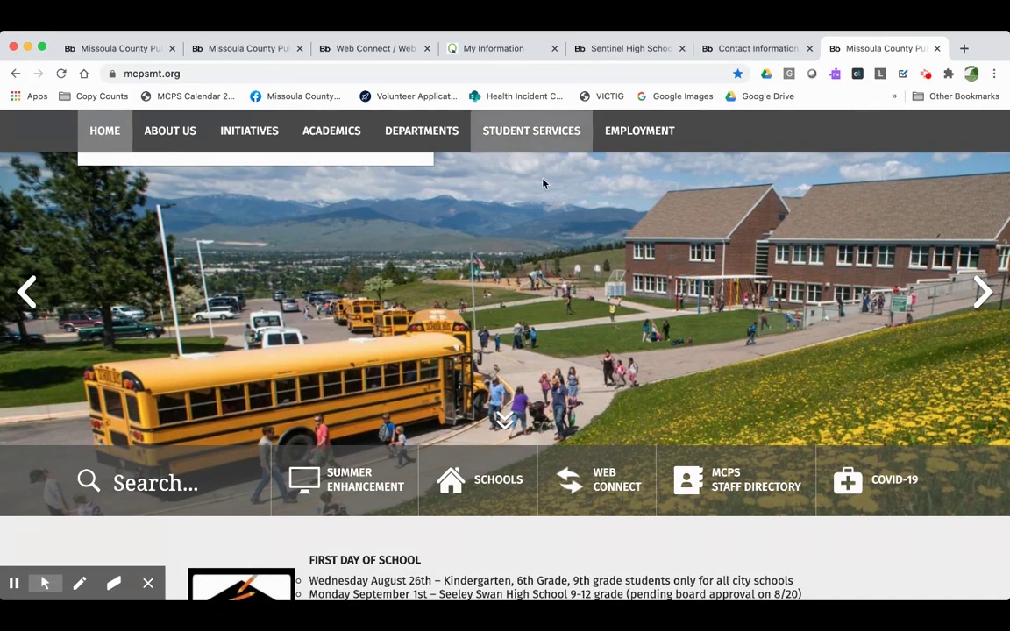
{"action": "scroll", "coordinate": [545, 225], "scroll_direction": "up", "scroll_amount": 2}
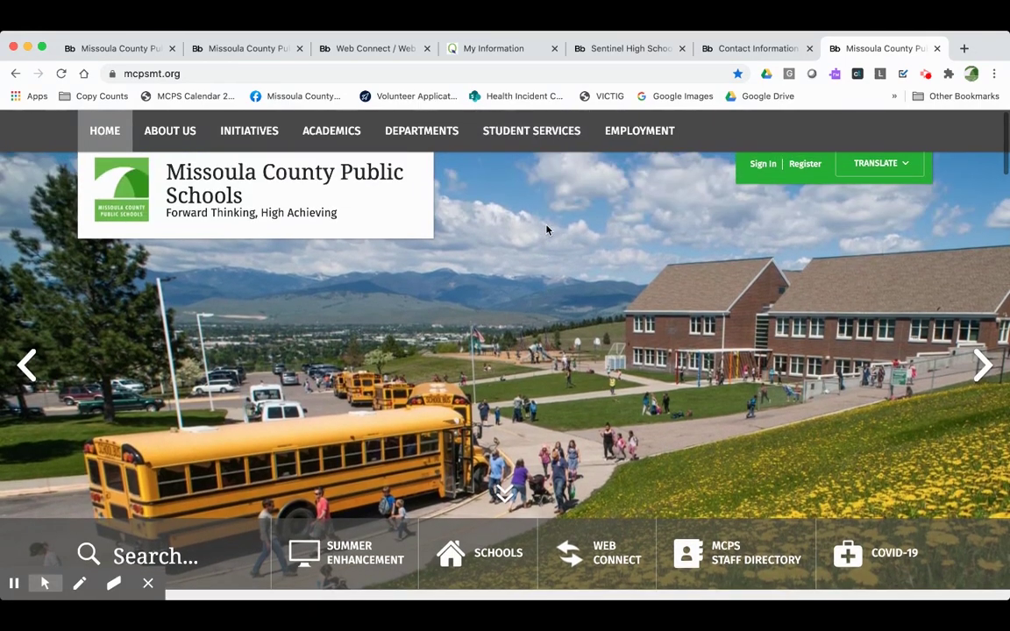
{"action": "left_click", "coordinate": [526, 133]}
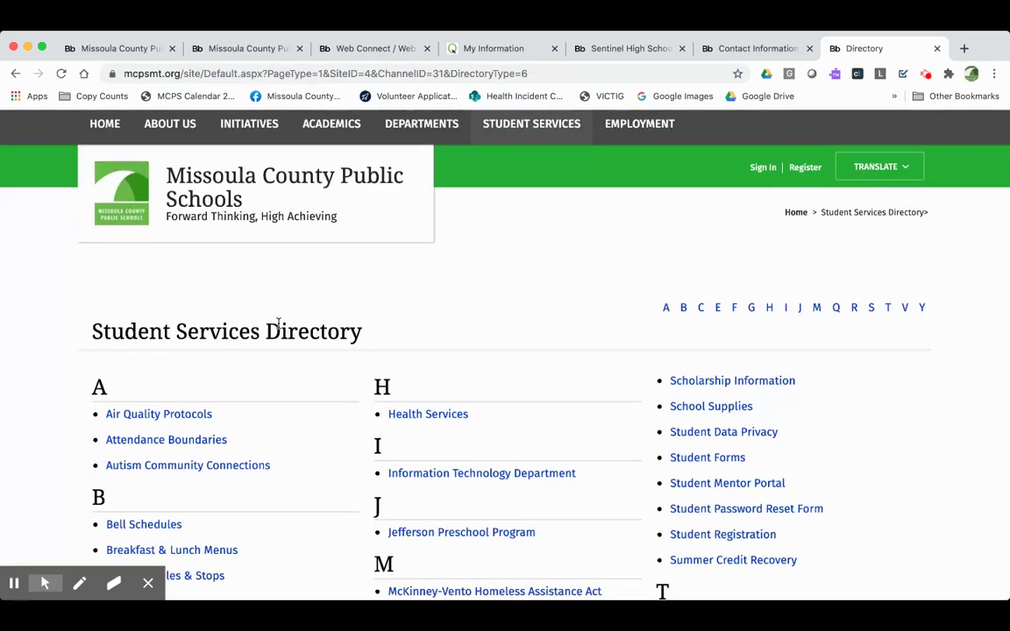
{"action": "scroll", "coordinate": [279, 326], "scroll_direction": "down", "scroll_amount": 5}
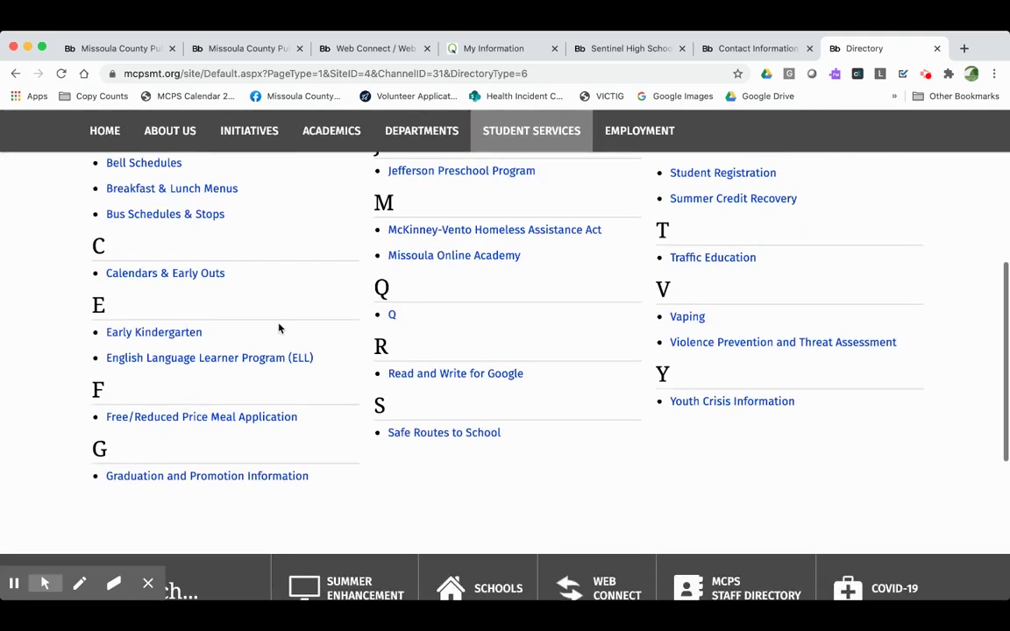
Step: Open the Free/Reduced Price Meal Application page and scroll to its online application link
{"action": "left_click", "coordinate": [191, 419]}
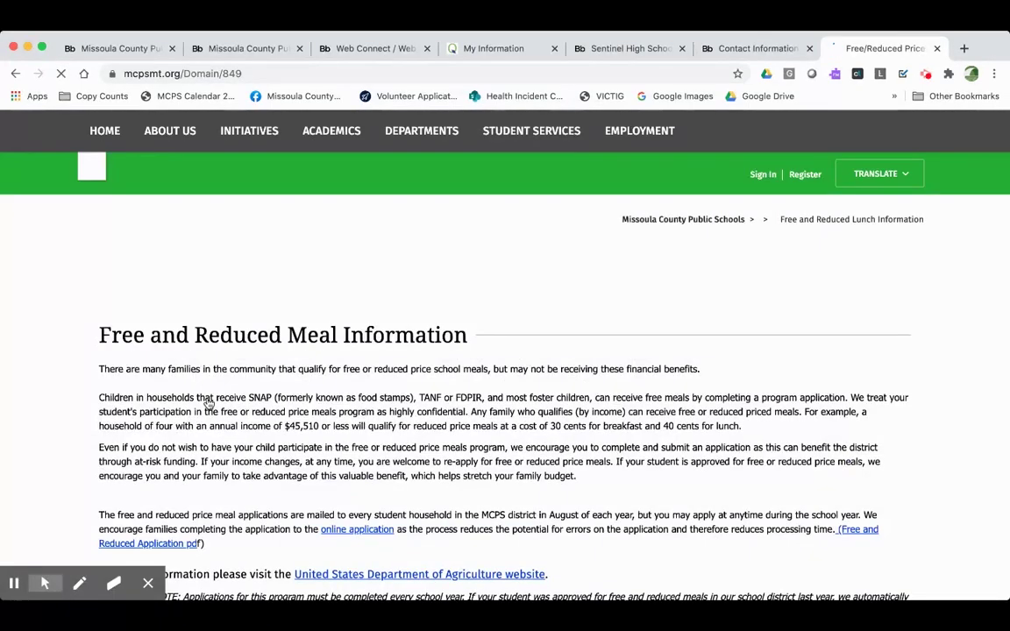
{"action": "scroll", "coordinate": [210, 394], "scroll_direction": "down", "scroll_amount": 3}
{"action": "scroll", "coordinate": [210, 394], "scroll_direction": "down", "scroll_amount": 3}
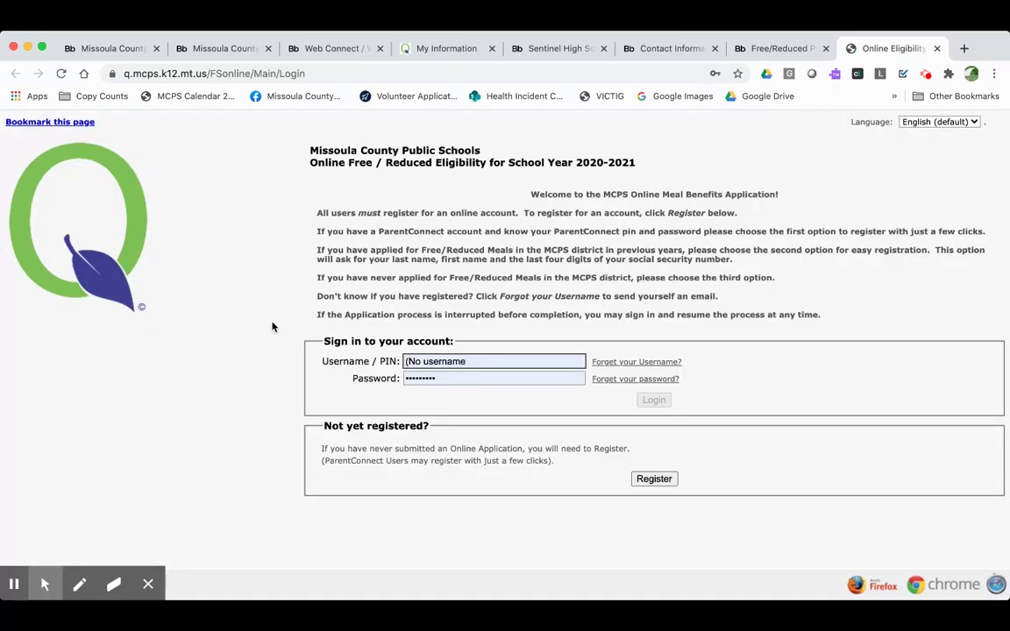
{"action": "left_click", "coordinate": [431, 365]}
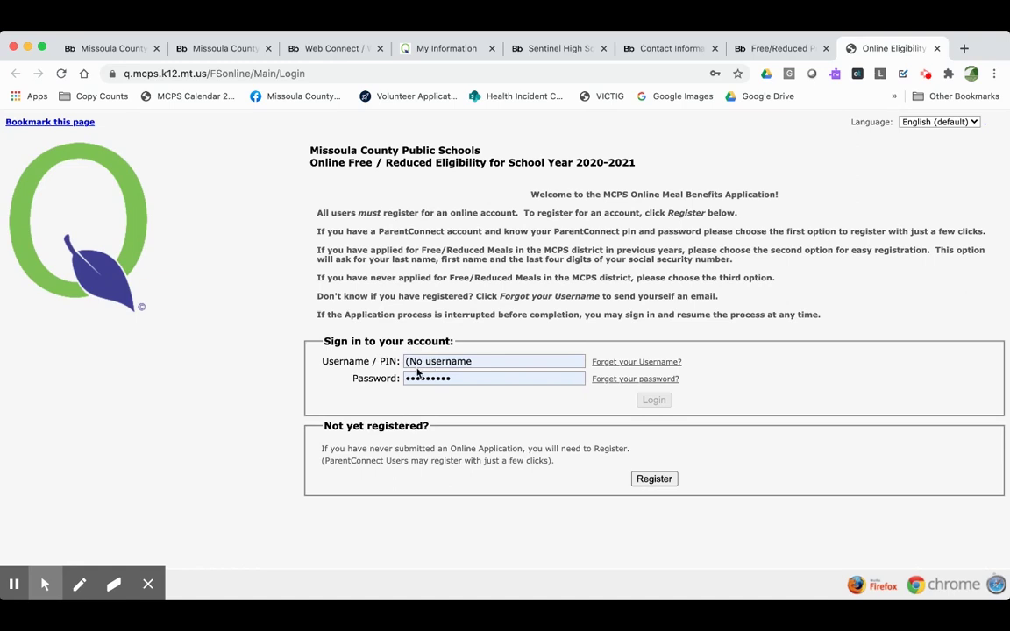